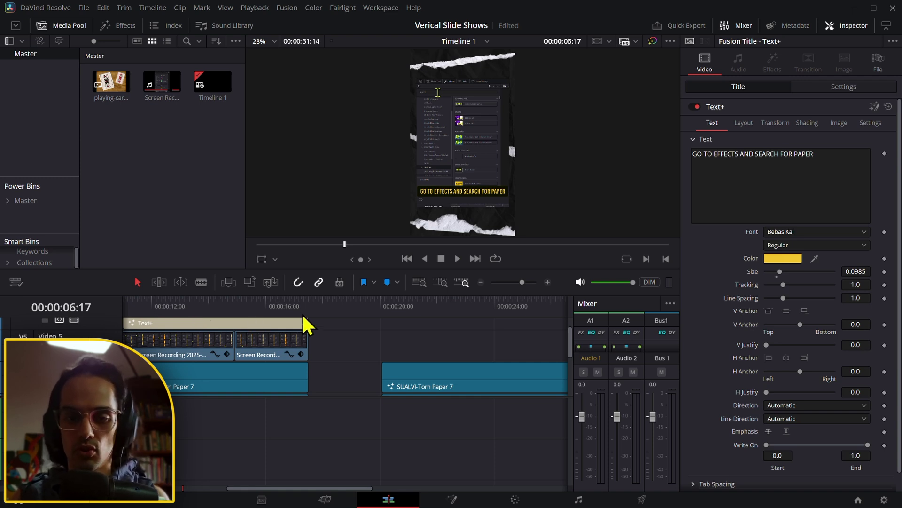
- Scrub the timeline back past the paper fold caption to near its start
drag(237, 312, 171, 311)
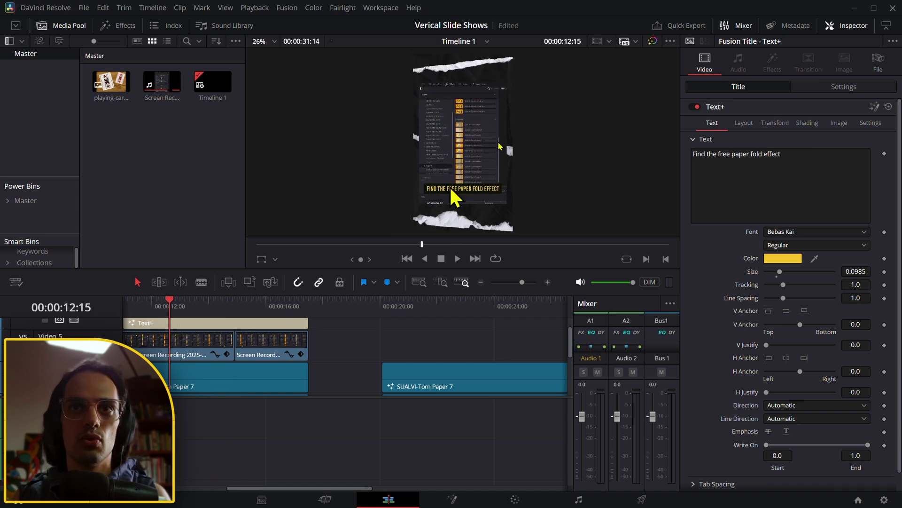
scroll(352, 352, down, 4)
scroll(169, 312, up, 3)
drag(169, 312, 147, 324)
- Inspect the playing-cards image clip and the second Text+ title at 00:00:11:00
click(146, 325)
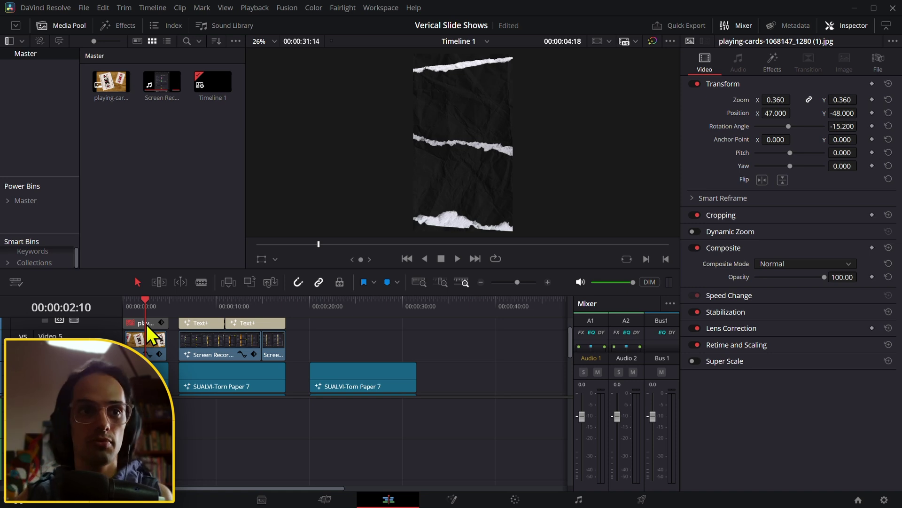
click(238, 323)
scroll(467, 121, up, 2)
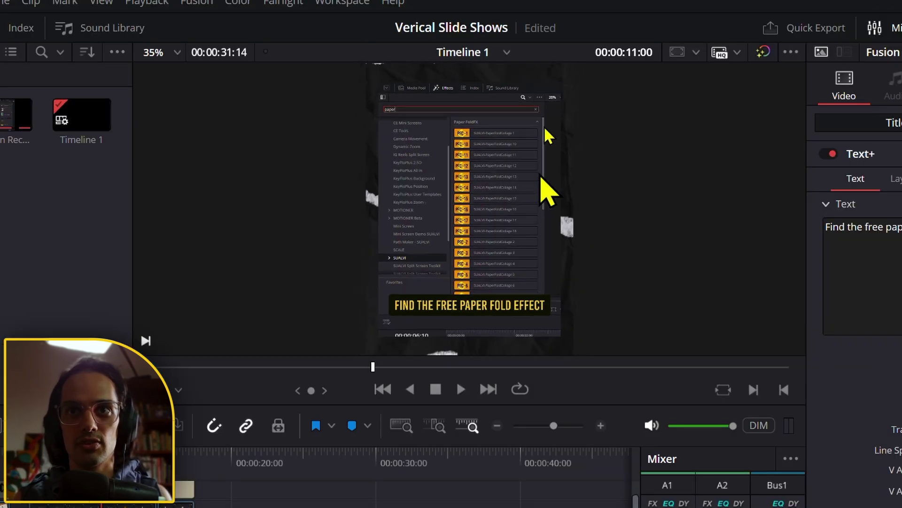
scroll(541, 179, down, 1)
scroll(525, 297, down, 2)
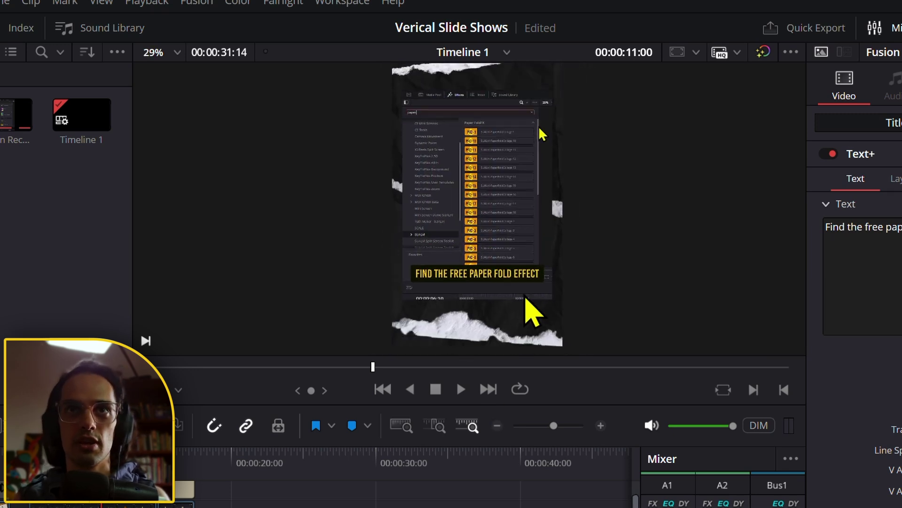
- Search 'bett' and drop Better Border onto the Screen Recording clip on V5
click(75, 56)
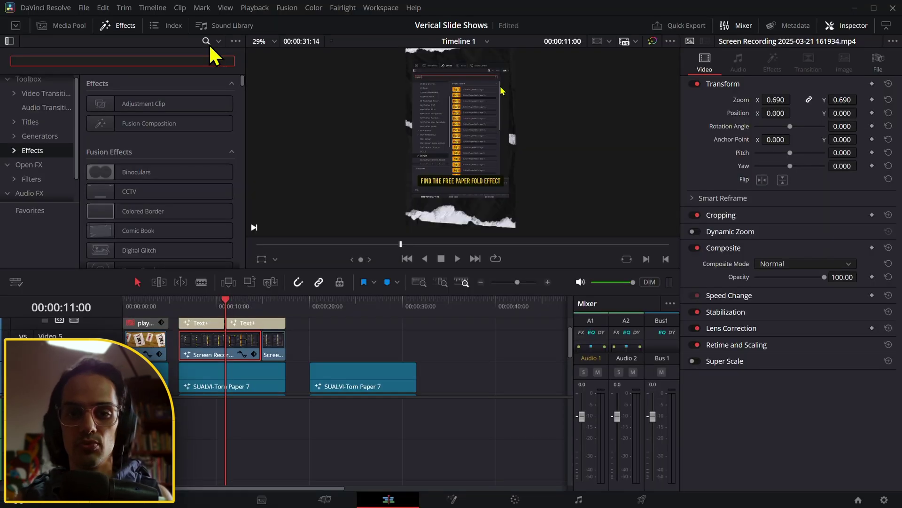
text(bett)
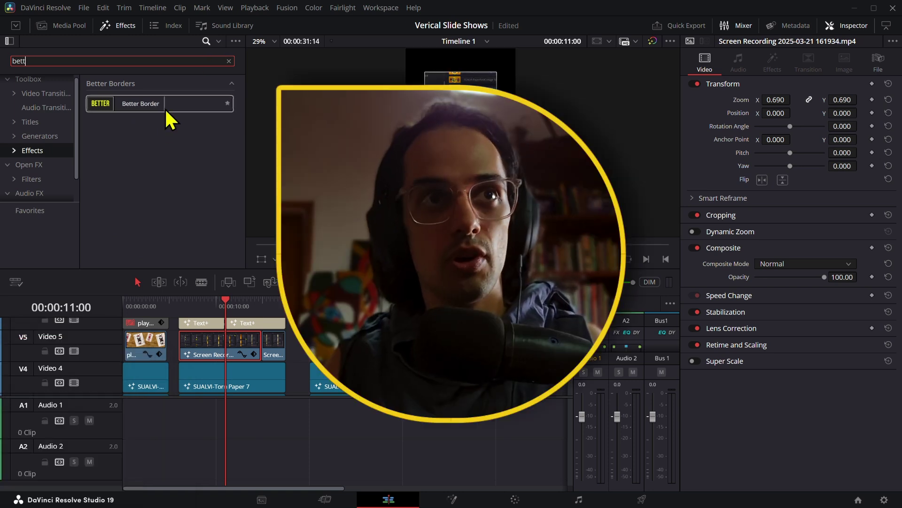
drag(165, 108, 235, 351)
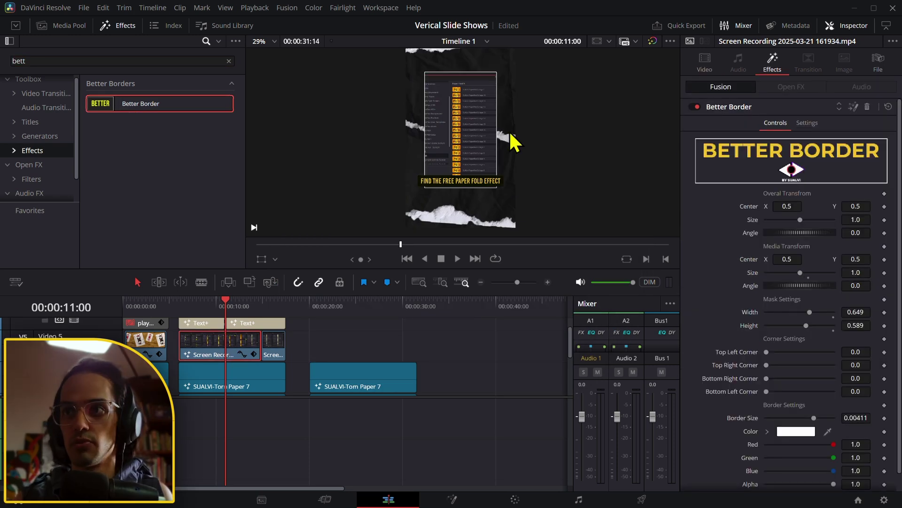
click(722, 59)
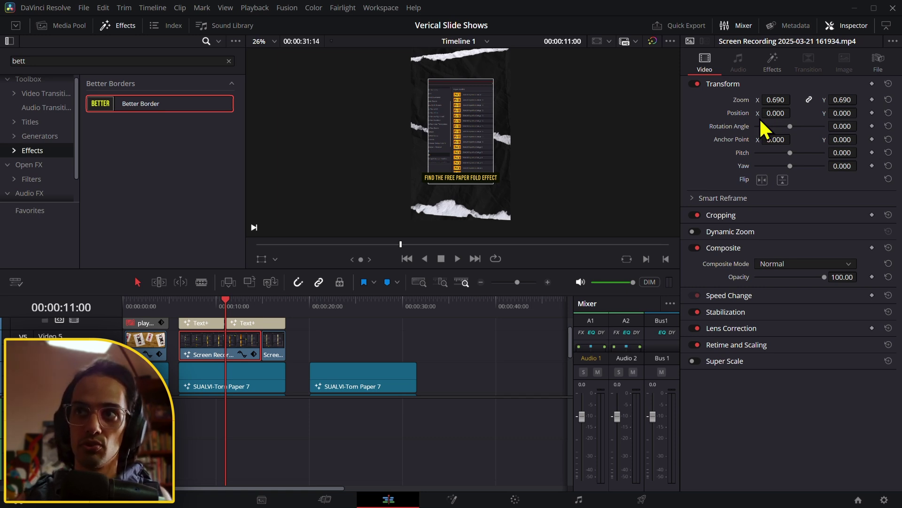
- Set Better Border Center Y to 0.59 and its mask to width 0.878, height 0.69
click(773, 63)
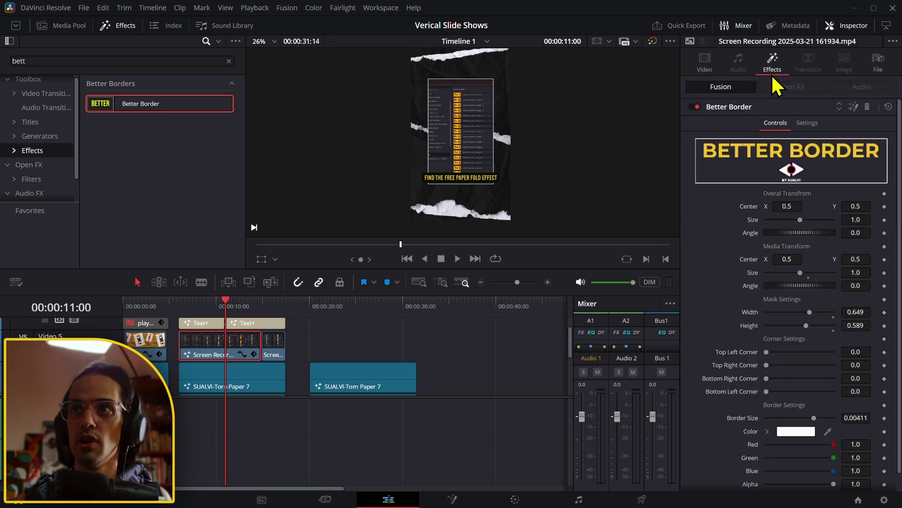
scroll(784, 191, down, 1)
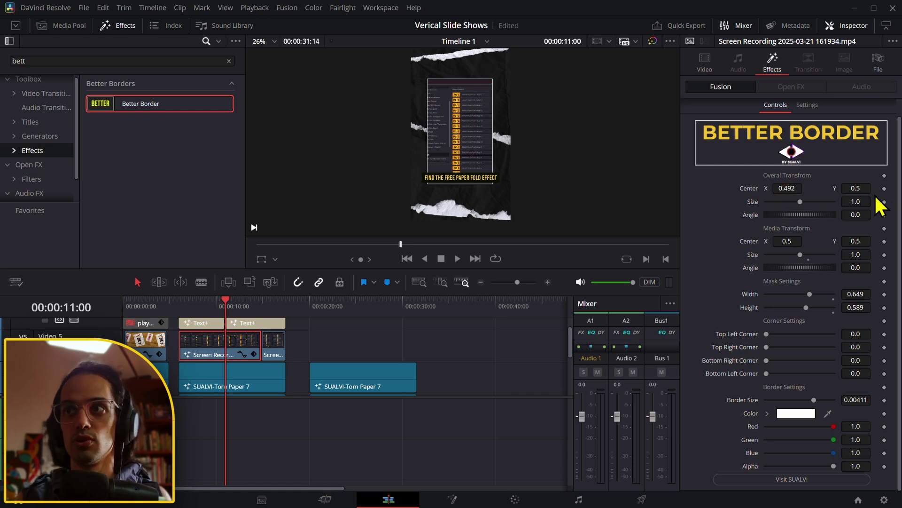
drag(856, 188, 872, 188)
scroll(462, 117, up, 3)
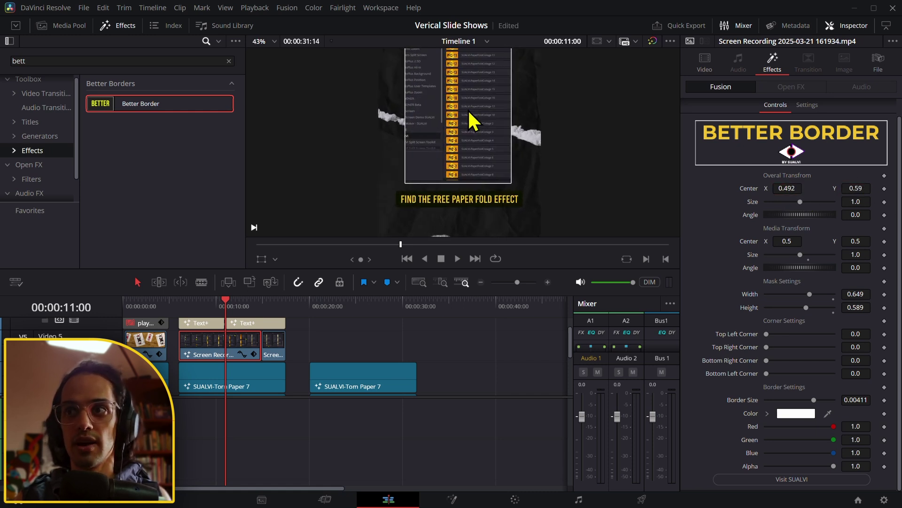
drag(857, 295, 893, 295)
scroll(463, 141, up, 5)
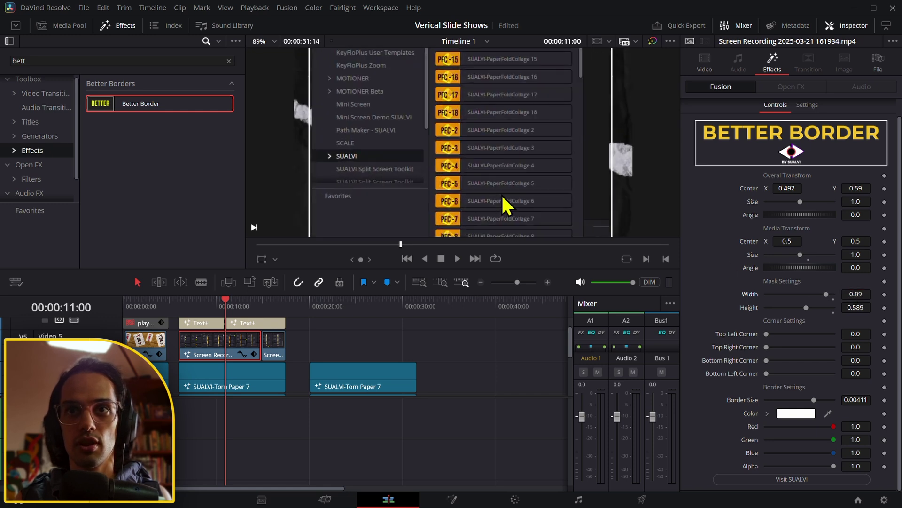
drag(856, 307, 864, 307)
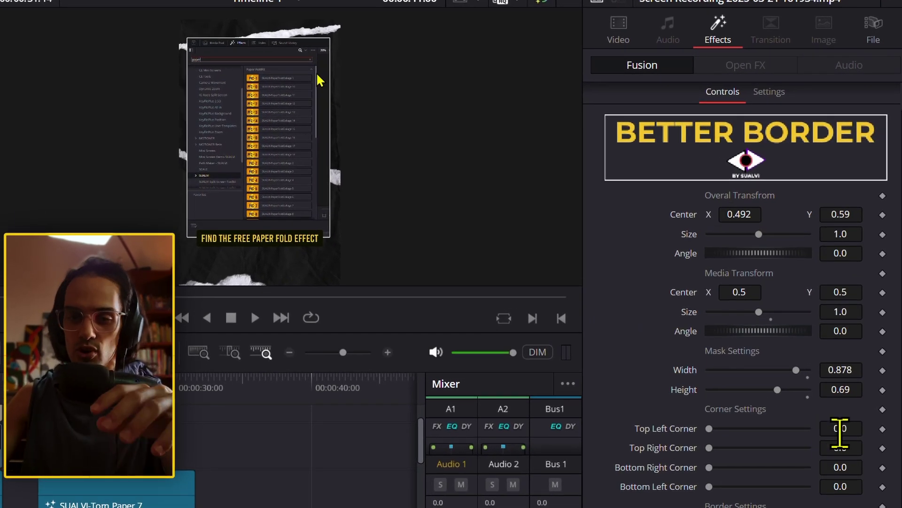
- Round the top-right corner to 0.427 and the bottom-left corner to 0.192
mouse_move(841, 447)
mouse_down()
mouse_move(874, 447)
mouse_move(842, 447)
mouse_up()
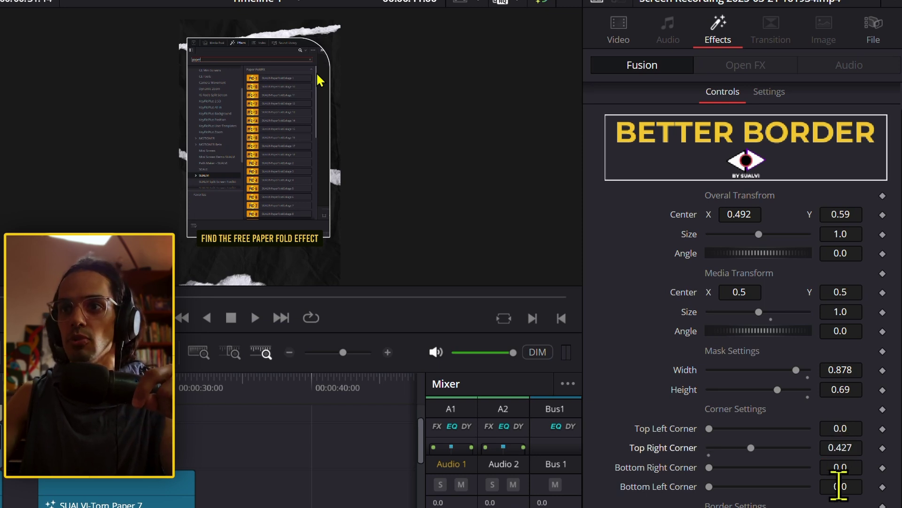
drag(839, 486, 866, 487)
scroll(469, 186, up, 5)
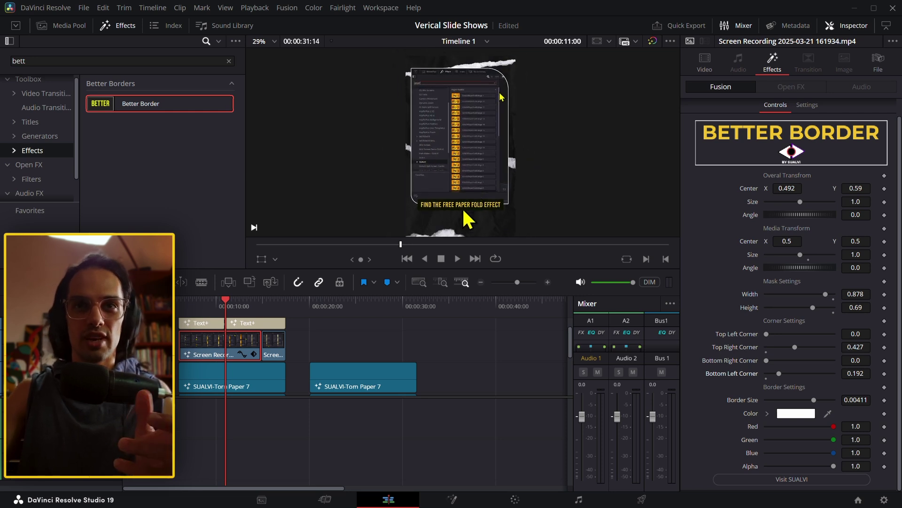
- Select and review the two Text+ title clips around 00:00:09:19
click(221, 325)
click(218, 325)
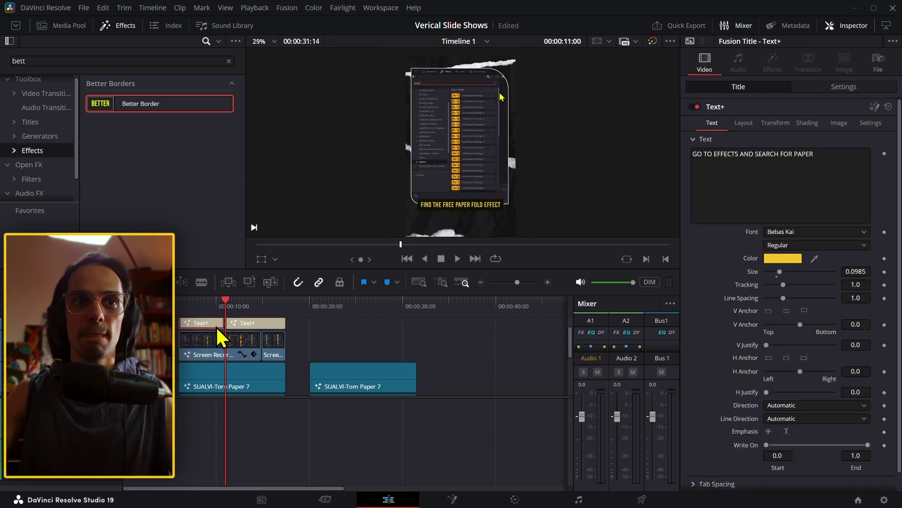
drag(317, 328, 210, 324)
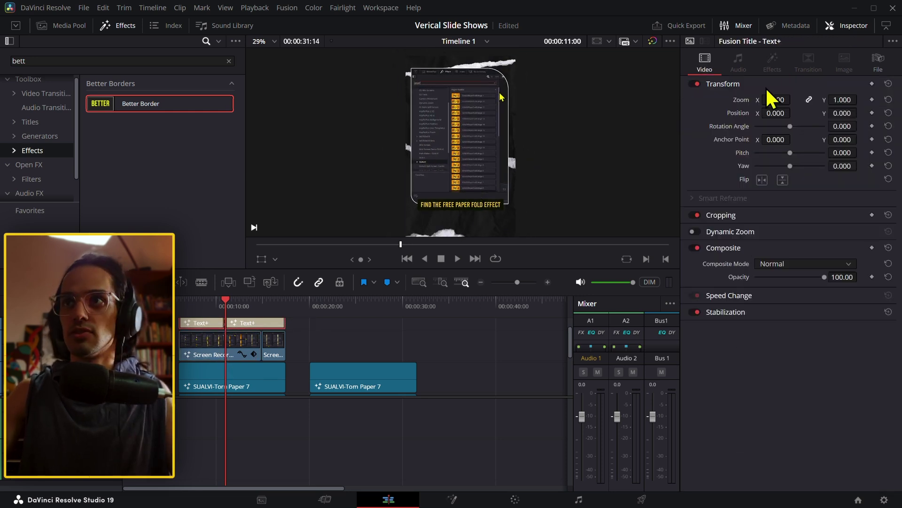
scroll(217, 323, up, 5)
click(304, 310)
click(315, 323)
click(441, 325)
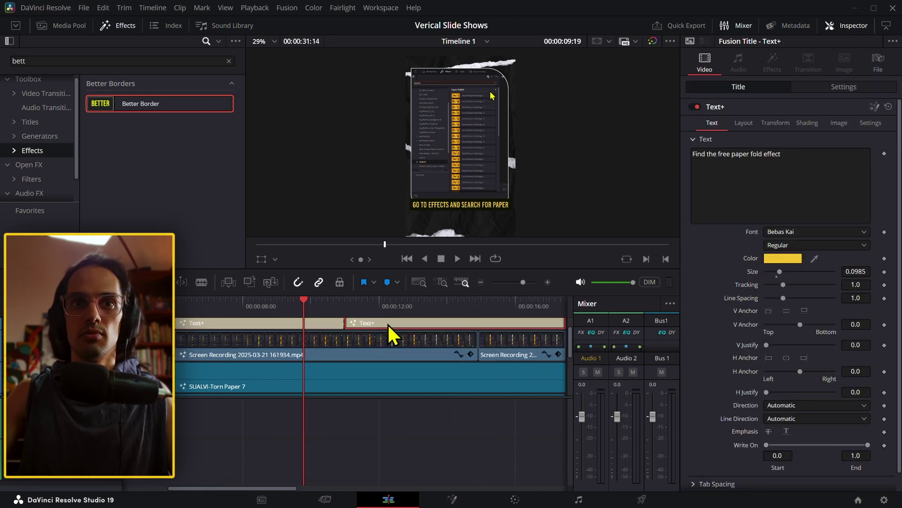
- Select the first Screen Recording clip and show its Better Border settings
click(859, 271)
click(460, 400)
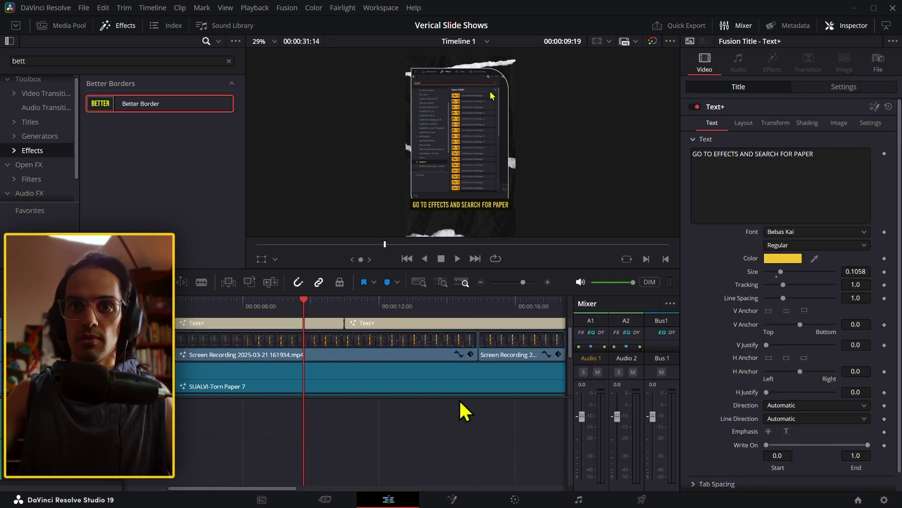
click(443, 352)
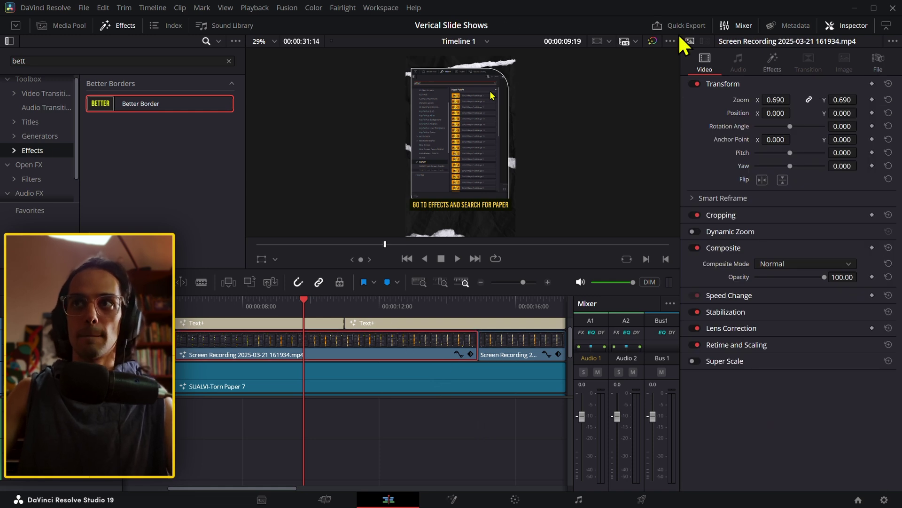
click(778, 60)
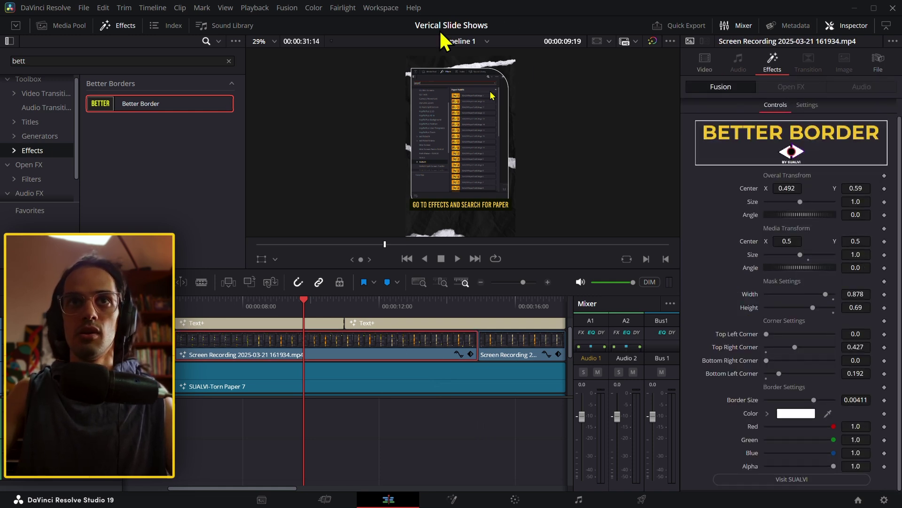
- Select the playing-cards image clip and play the slideshow from the Joker card
click(380, 386)
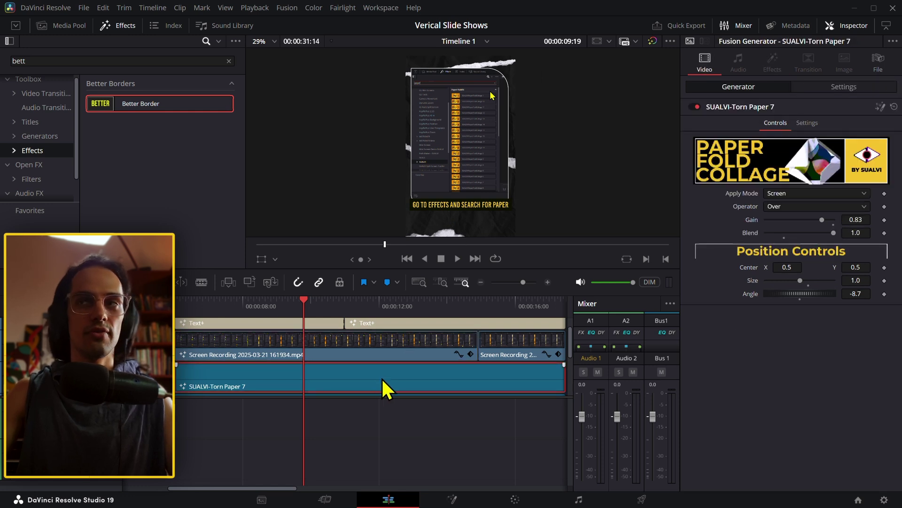
scroll(411, 383, left, 3)
scroll(411, 383, up, 1)
scroll(411, 381, down, 1)
click(190, 303)
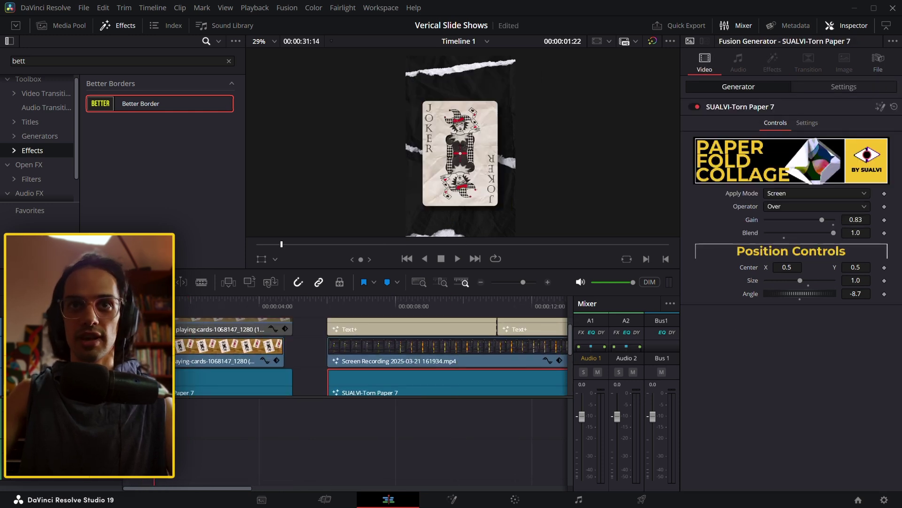
click(281, 339)
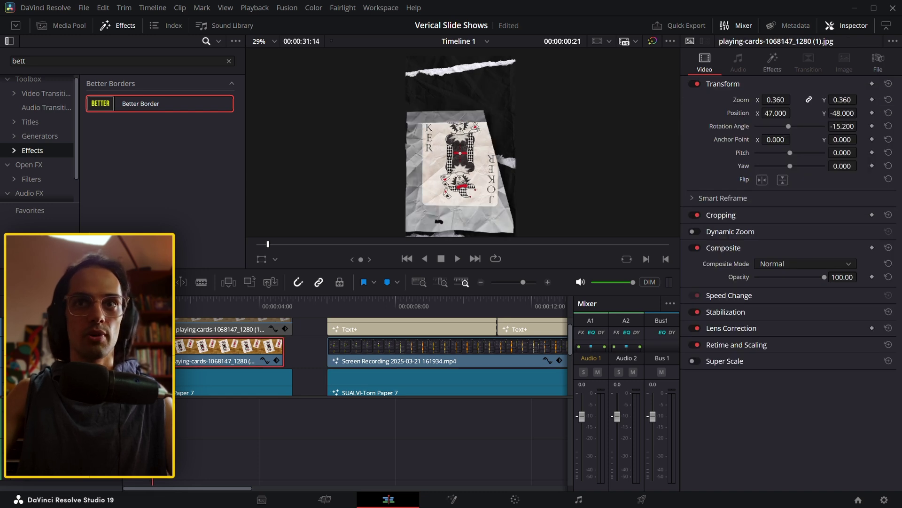
key(space)
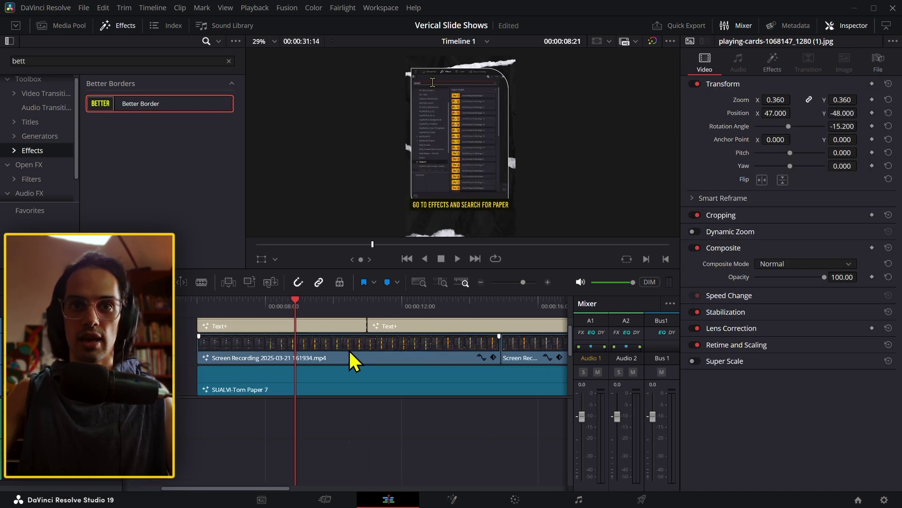
- Paste the copied plugin attributes onto the first Screen Recording clip with Alt+V
click(284, 350)
key(alt+v)
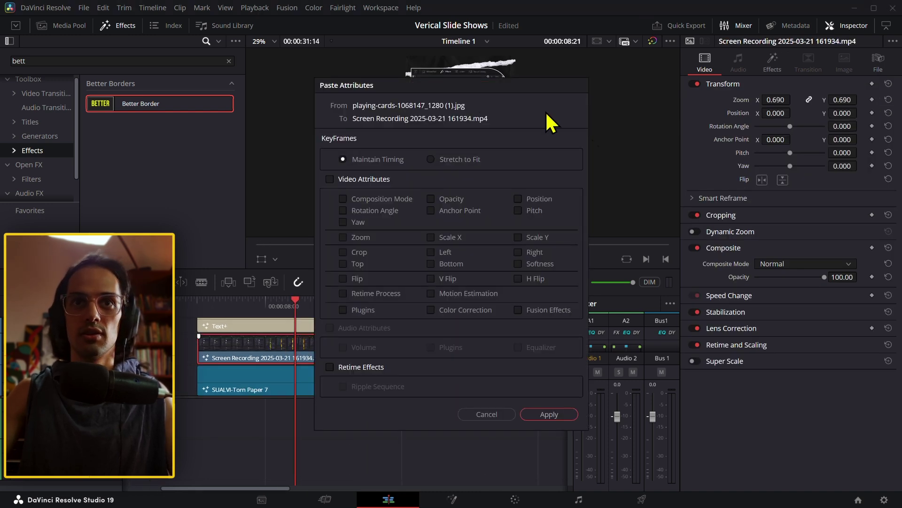
click(550, 414)
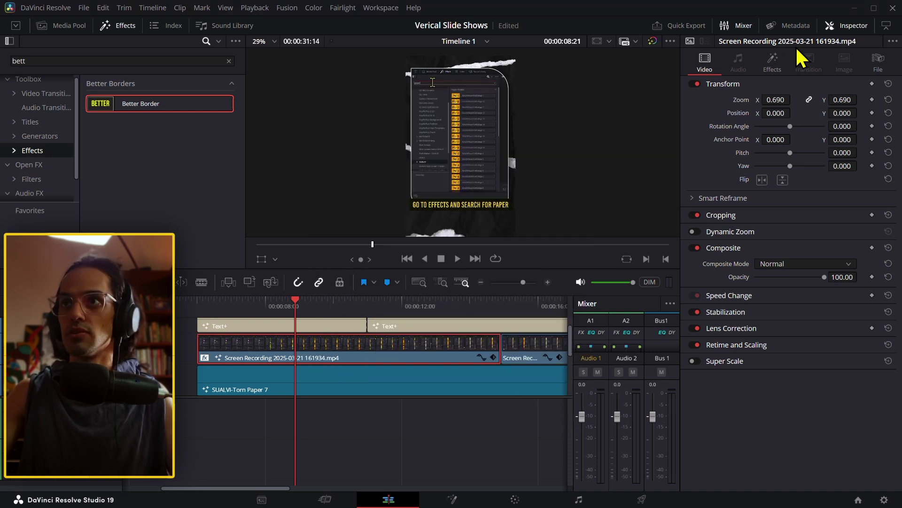
- Change the Drop Shadow colour from black to blue
click(773, 62)
click(783, 88)
scroll(523, 209, up, 2)
scroll(522, 210, up, 5)
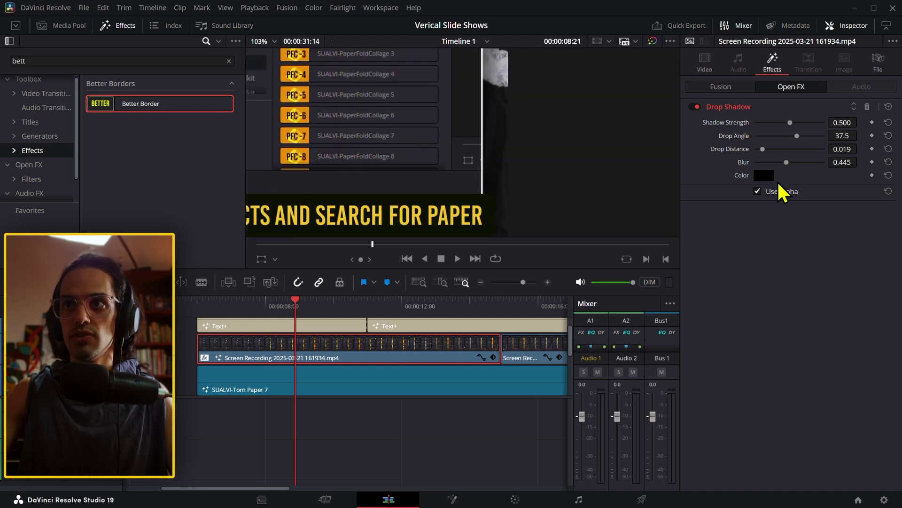
click(764, 175)
click(477, 190)
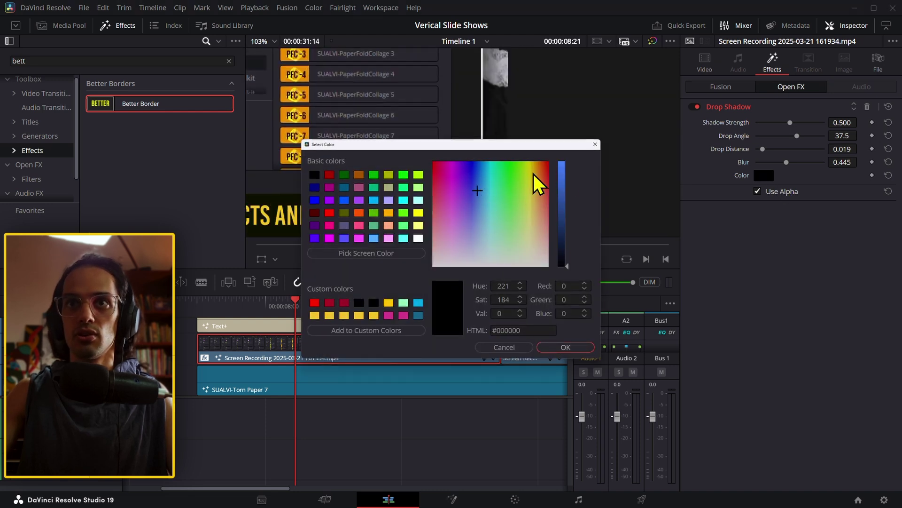
click(562, 176)
click(563, 345)
- Shift the shadow colour to a lighter cyan-blue
scroll(485, 117, up, 1)
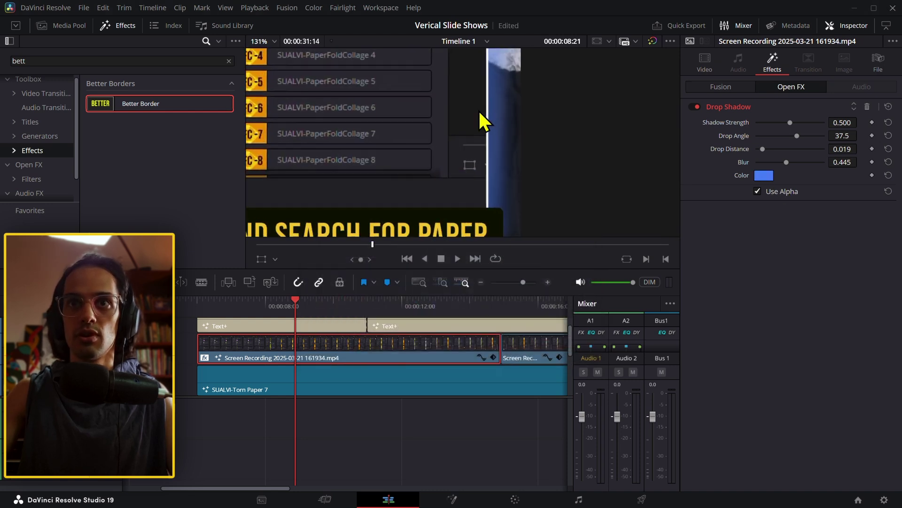
scroll(479, 120, down, 5)
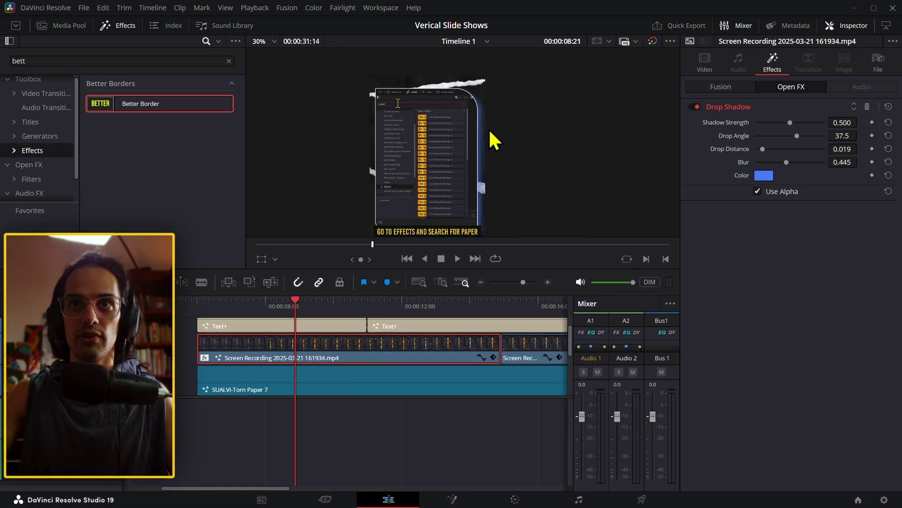
click(763, 176)
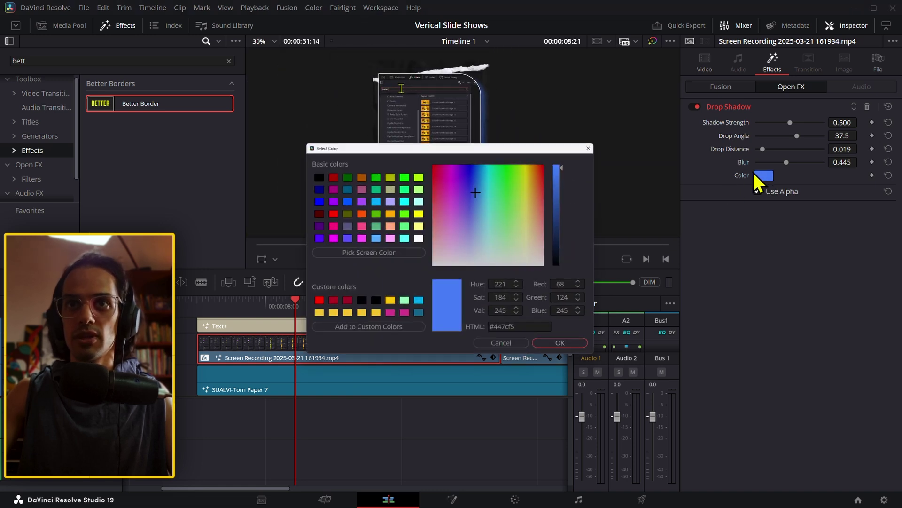
mouse_move(495, 185)
mouse_down()
mouse_move(493, 162)
mouse_move(486, 174)
mouse_up()
click(565, 347)
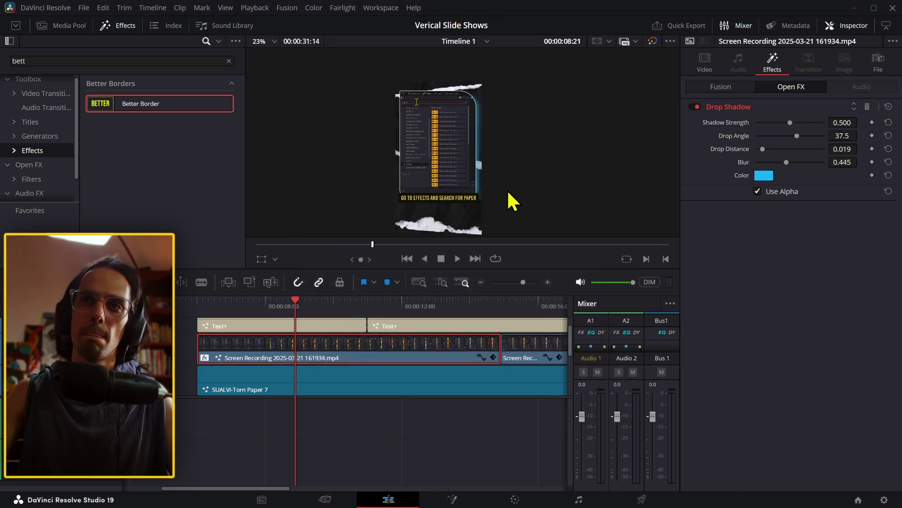
- Make the shadow colour golden yellow (#f4c32d)
click(764, 175)
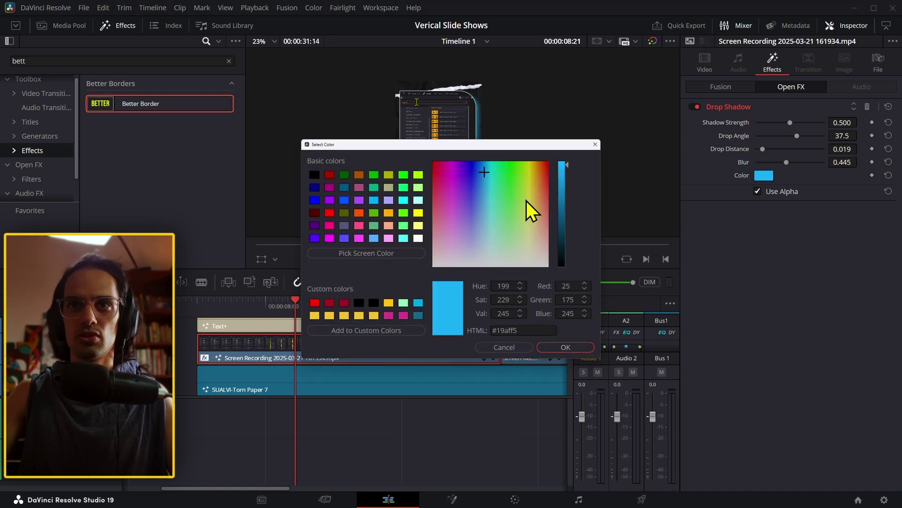
click(531, 170)
click(315, 315)
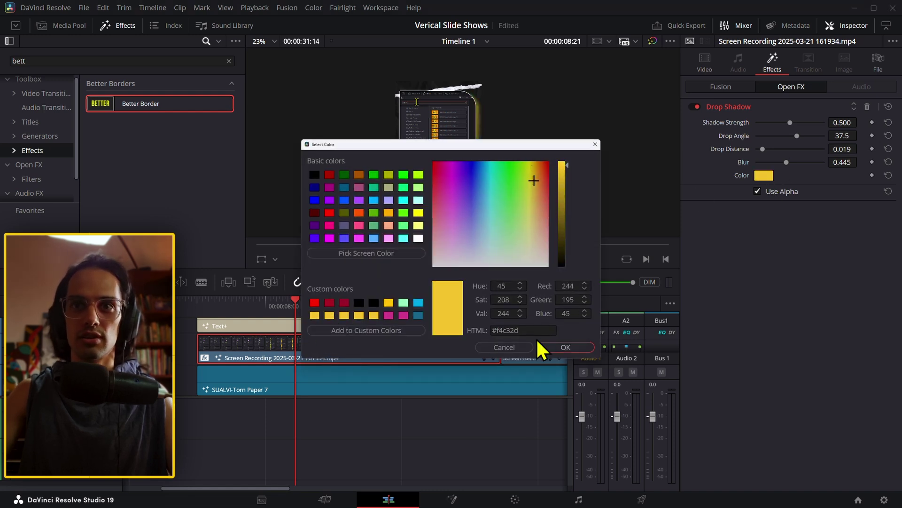
click(548, 347)
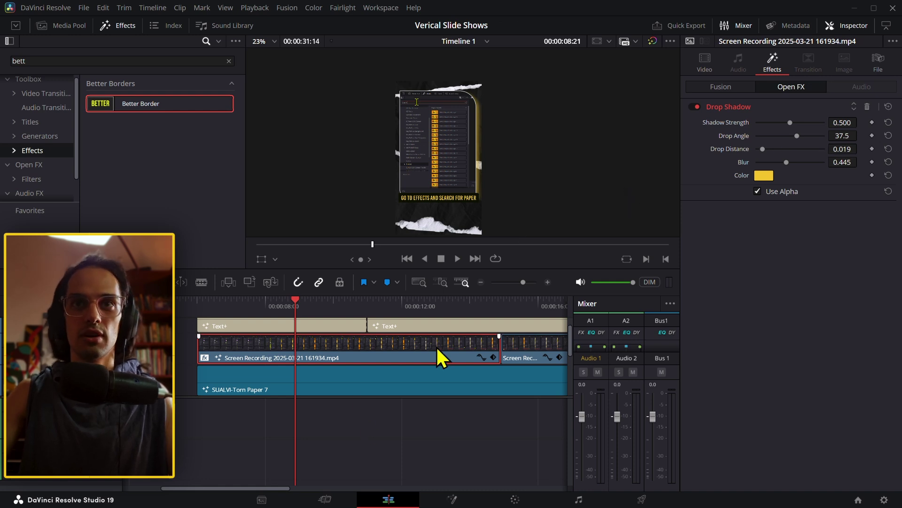
- Reset the second Screen Recording clip's Position Y to 0
click(530, 308)
click(537, 355)
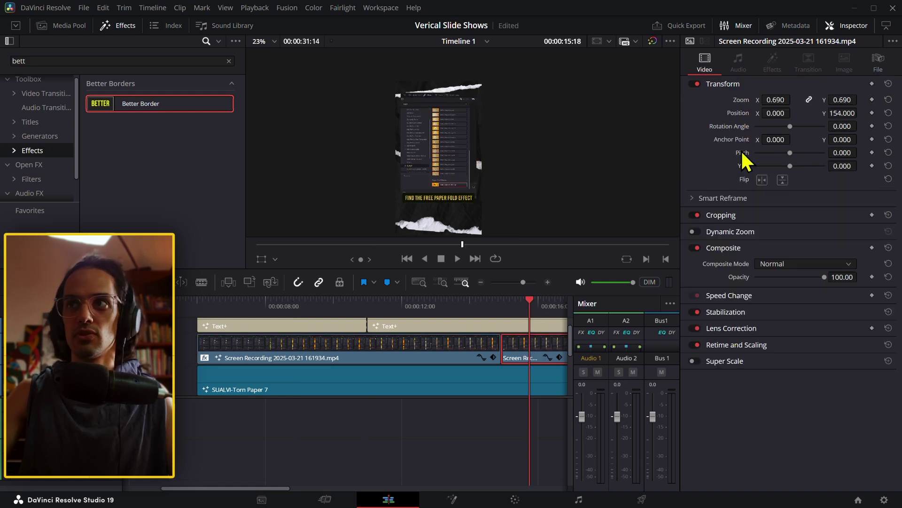
double_click(741, 114)
- Paste the Plugins and Fusion Effects attributes onto the second Screen Recording clip
click(390, 314)
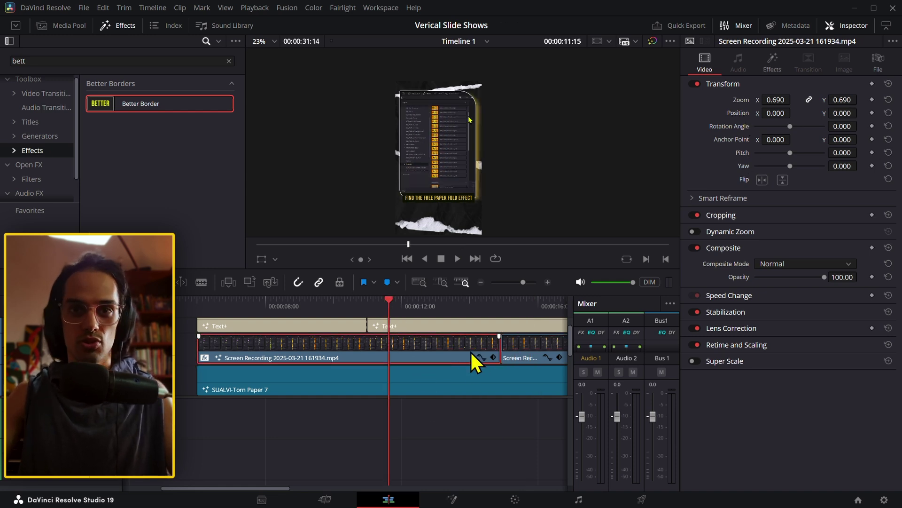
click(522, 350)
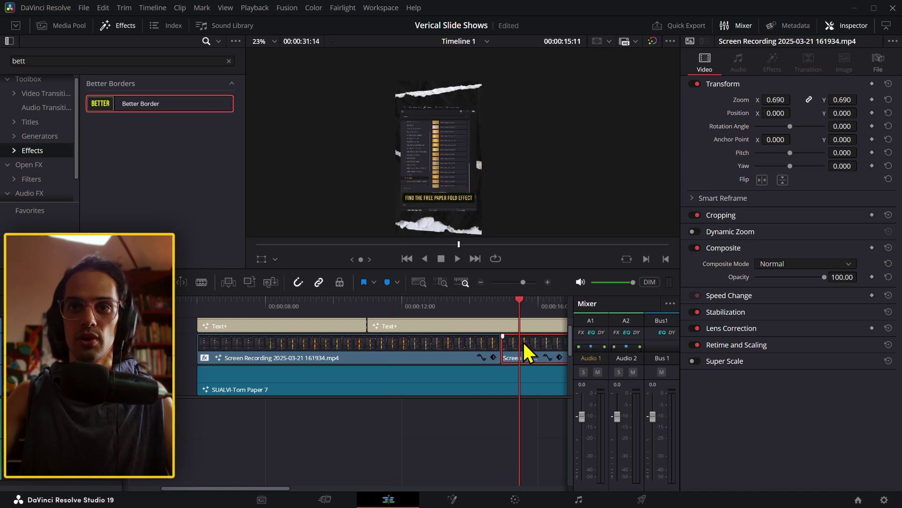
key(alt+v)
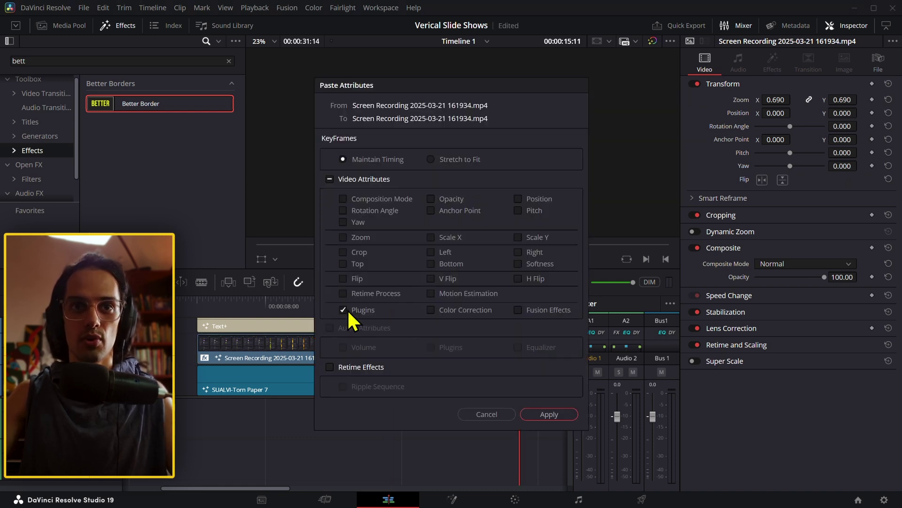
click(535, 311)
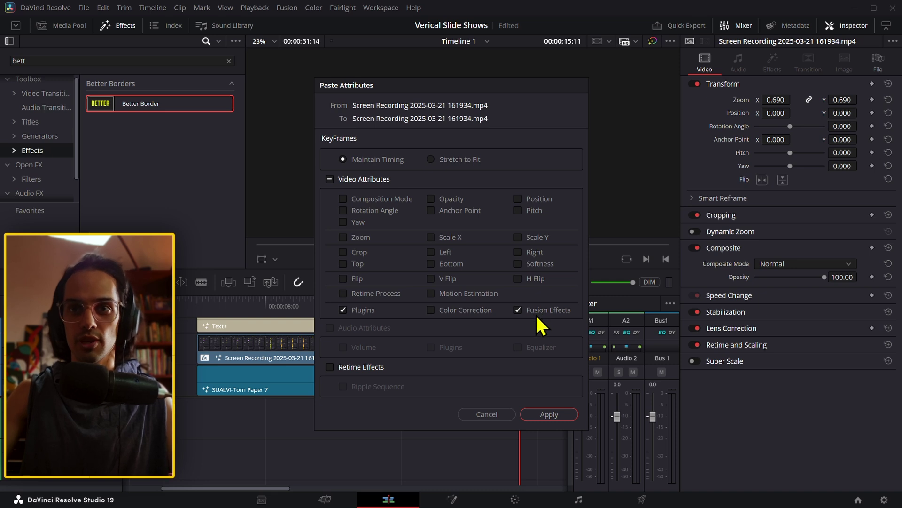
click(547, 415)
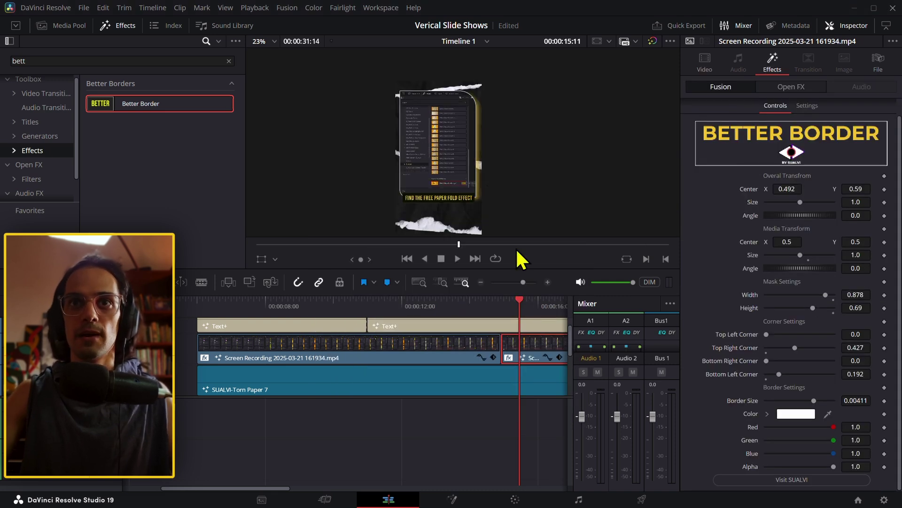
scroll(446, 201, down, 2)
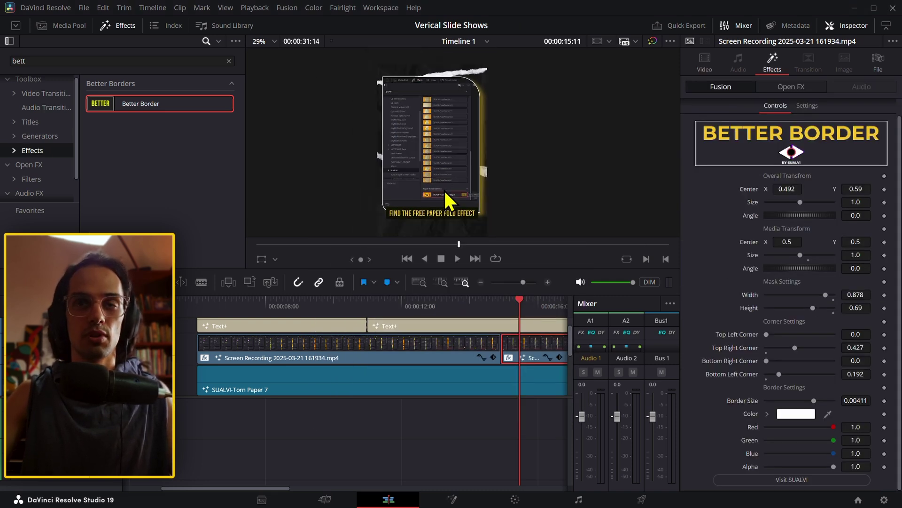
click(198, 304)
scroll(342, 368, down, 5)
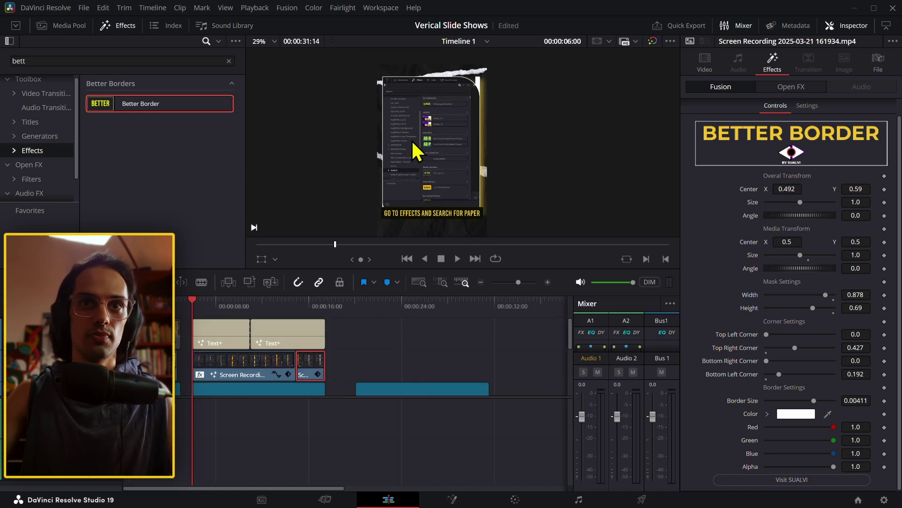
key(space)
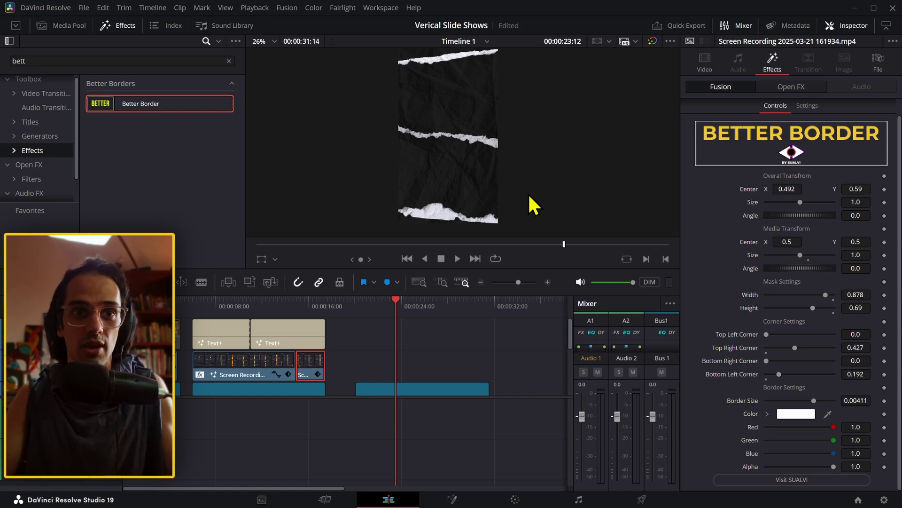
click(220, 304)
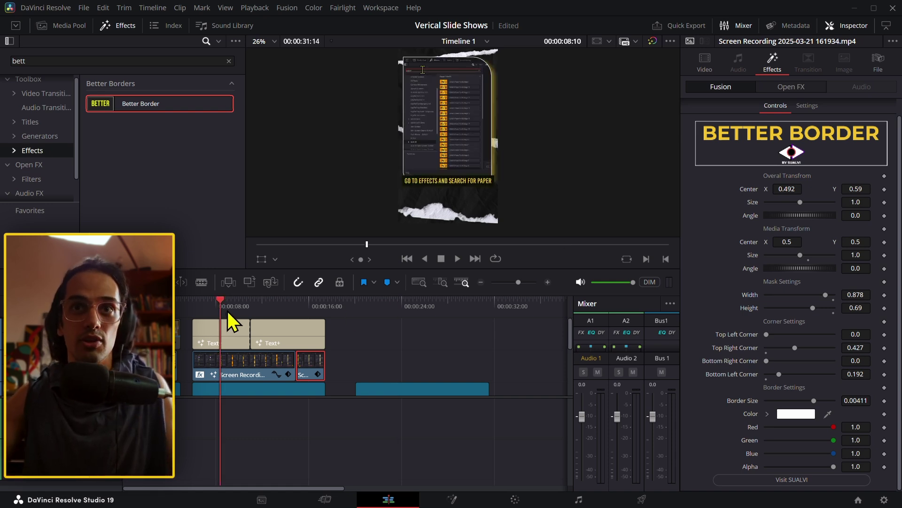
click(242, 362)
click(867, 107)
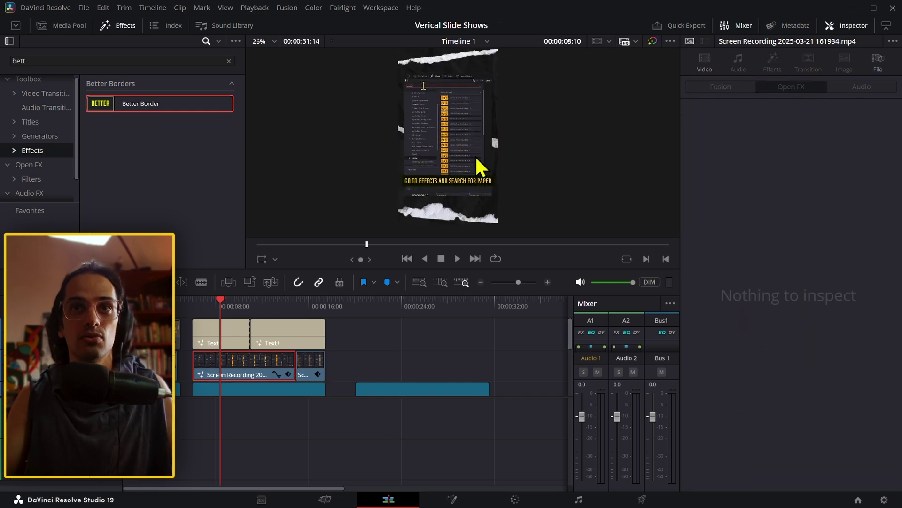
key(ctrl+z)
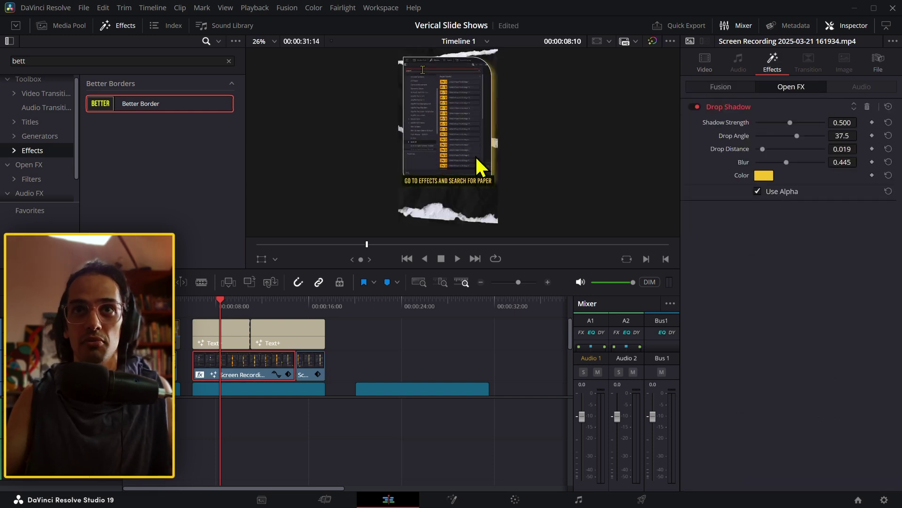